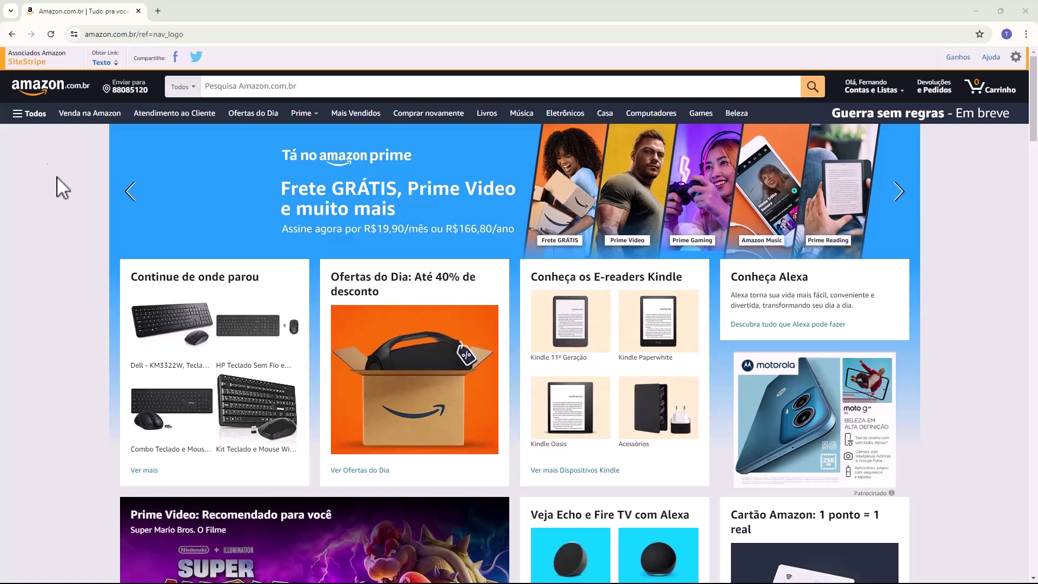
Open the Amazon Associates portal in a new tab from the SiteStripe 'Associados Amazon SiteStripe' link.
mouse_move(863, 93)
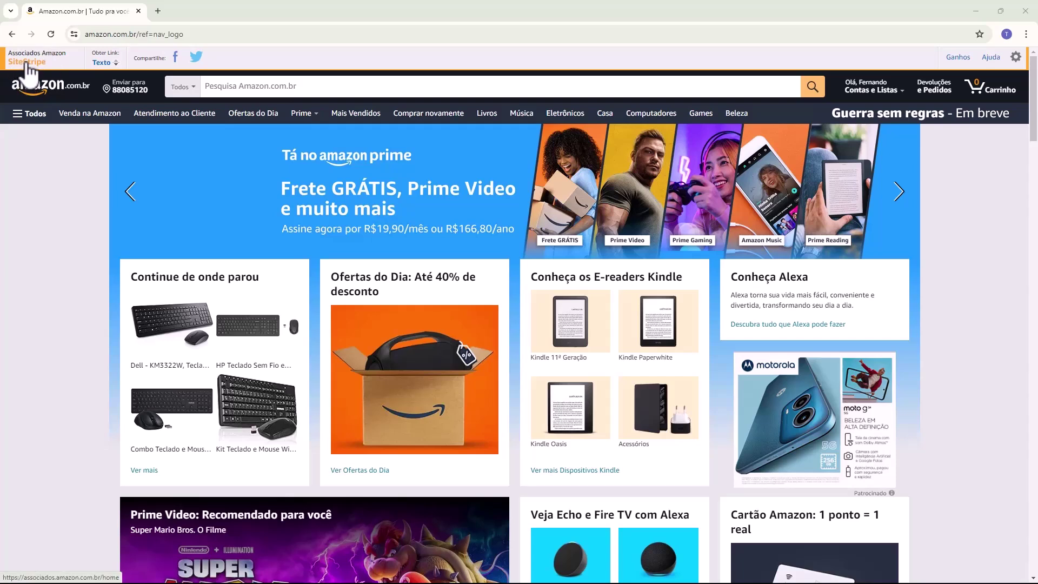
left_click(26, 63)
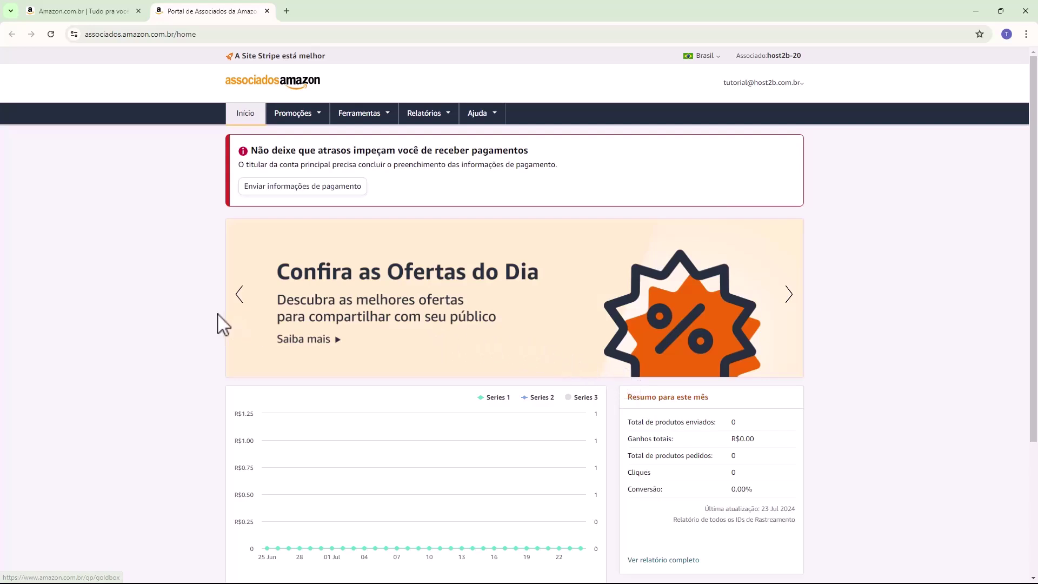
left_click_drag(247, 154, 494, 148)
left_click(494, 148)
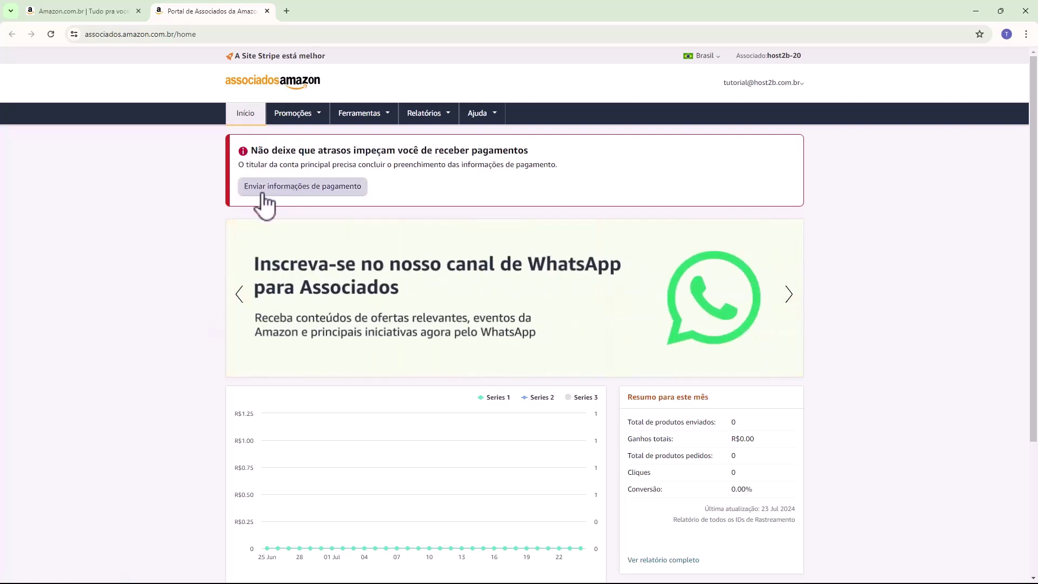
Open the payment-information form and paste the CPF number into 'CPF ou CNPJ'.
left_click(296, 188)
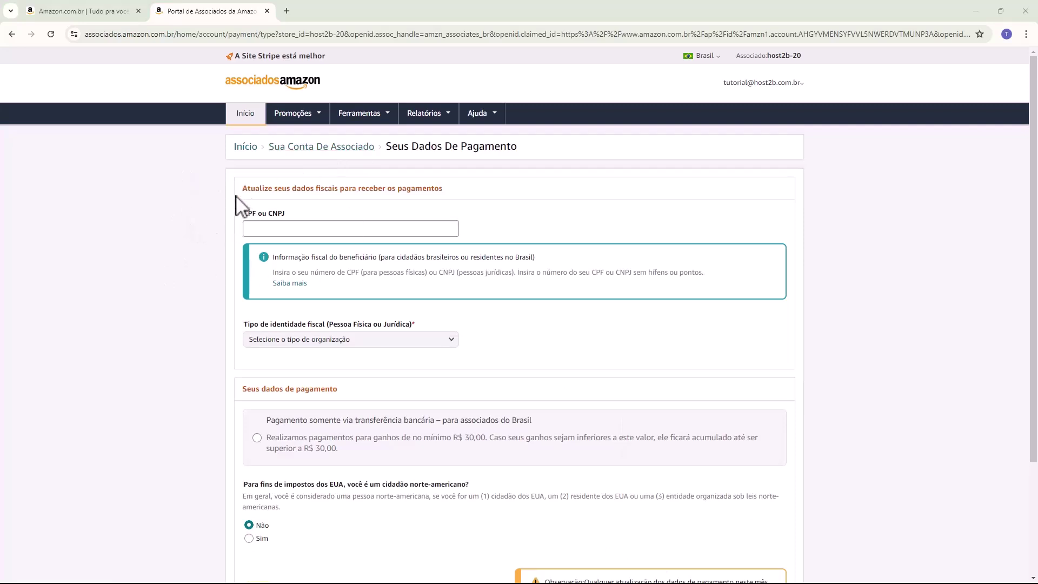
left_click_drag(243, 214, 266, 221)
left_click_drag(242, 217, 247, 220)
left_click(248, 228)
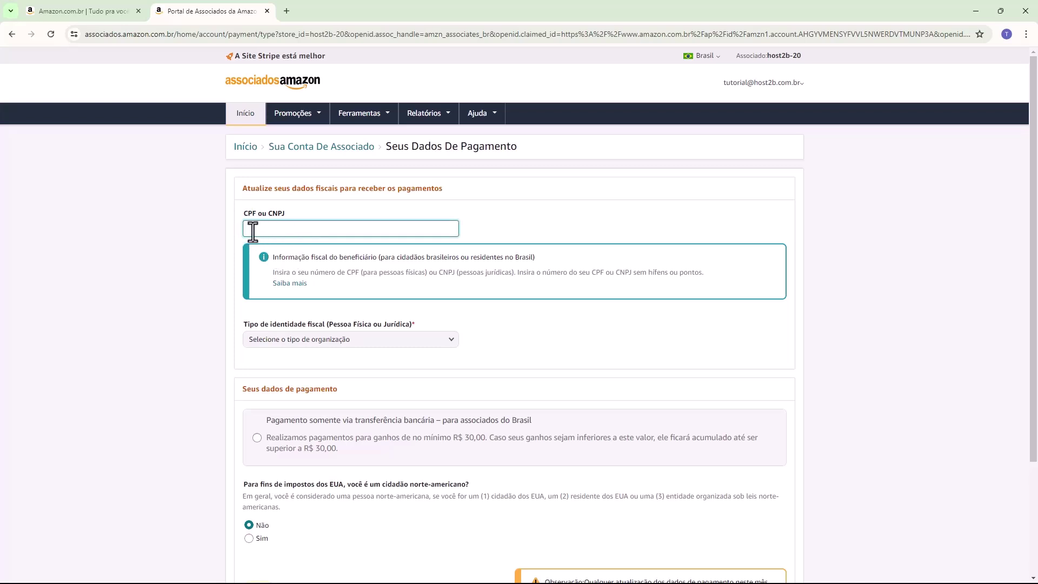
key("ctrl+v")
double_click(249, 228)
left_click(314, 230)
Set the tax identity type to Pessoa física and answer Não to the US-citizen question.
left_click_drag(239, 323, 308, 330)
left_click(288, 339)
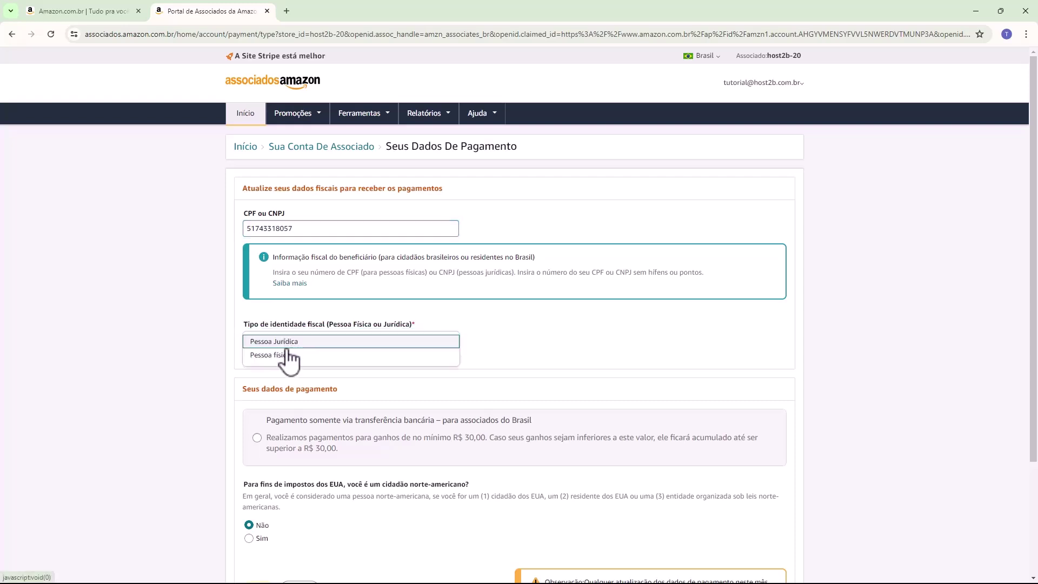
left_click(273, 355)
scroll(238, 349, "down", 2)
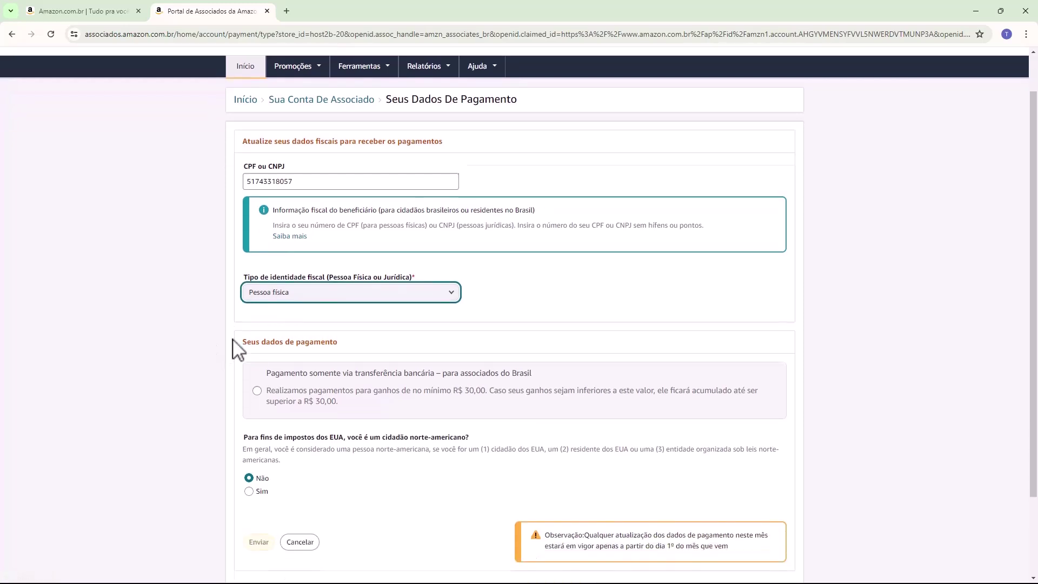
left_click_drag(241, 281, 319, 286)
left_click(318, 283)
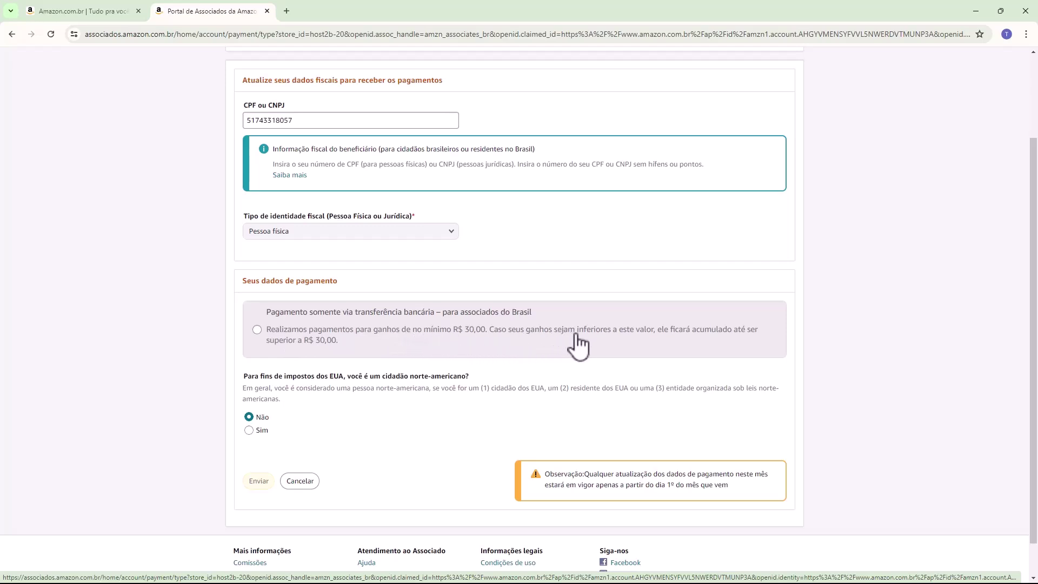
Choose bank transfer as the payment method and enter the account holder's name.
left_click(388, 337)
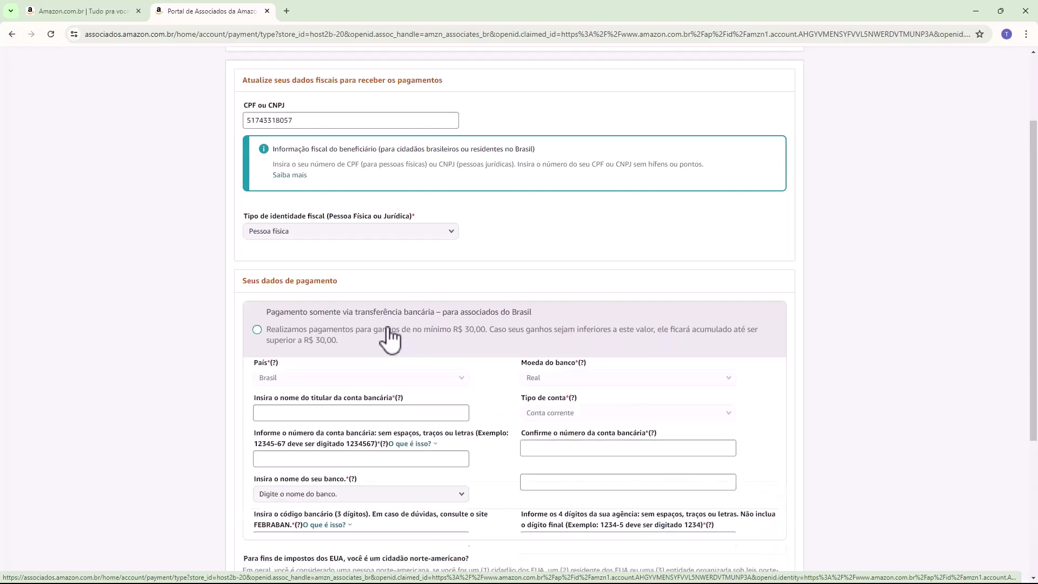
scroll(387, 336, "down", 3)
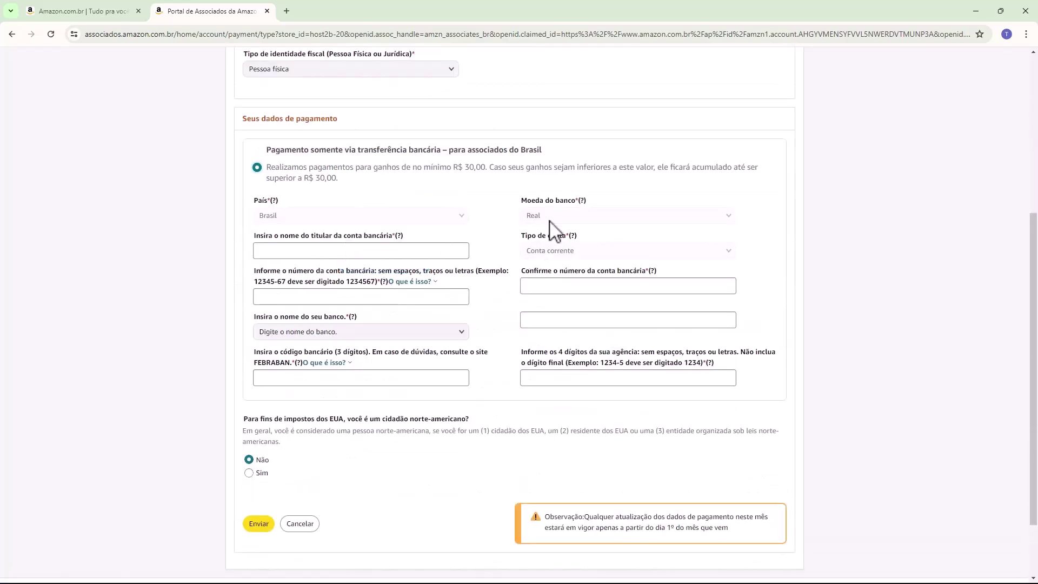
triple_click(270, 202)
left_click(570, 215)
left_click(540, 254)
left_click_drag(526, 252, 591, 270)
left_click(306, 250)
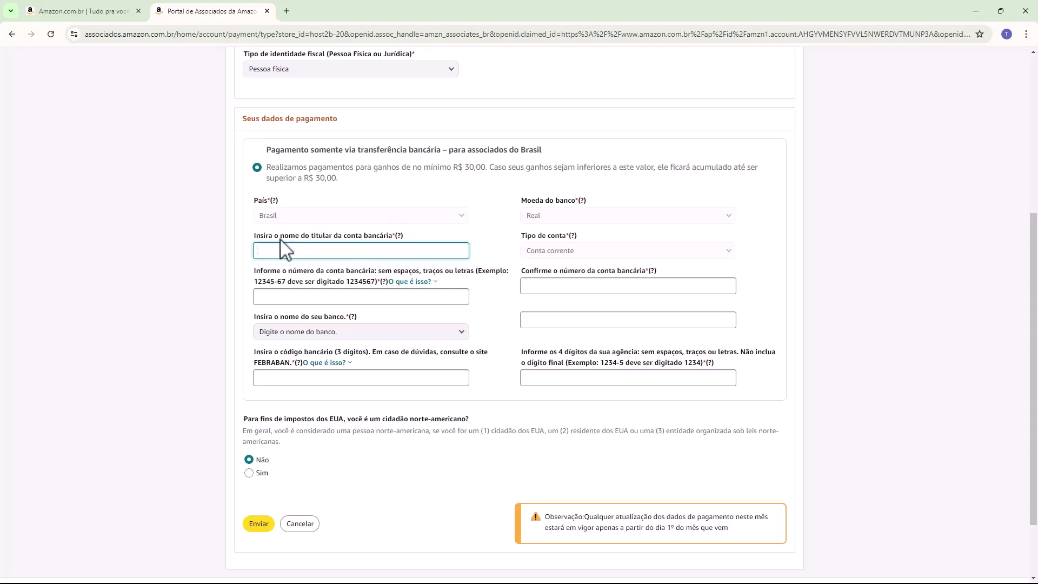
type("Fernando M")
Enter the bank account number, paste it again as the confirmation, and open the bank list.
left_click_drag(252, 274, 385, 272)
left_click(425, 281)
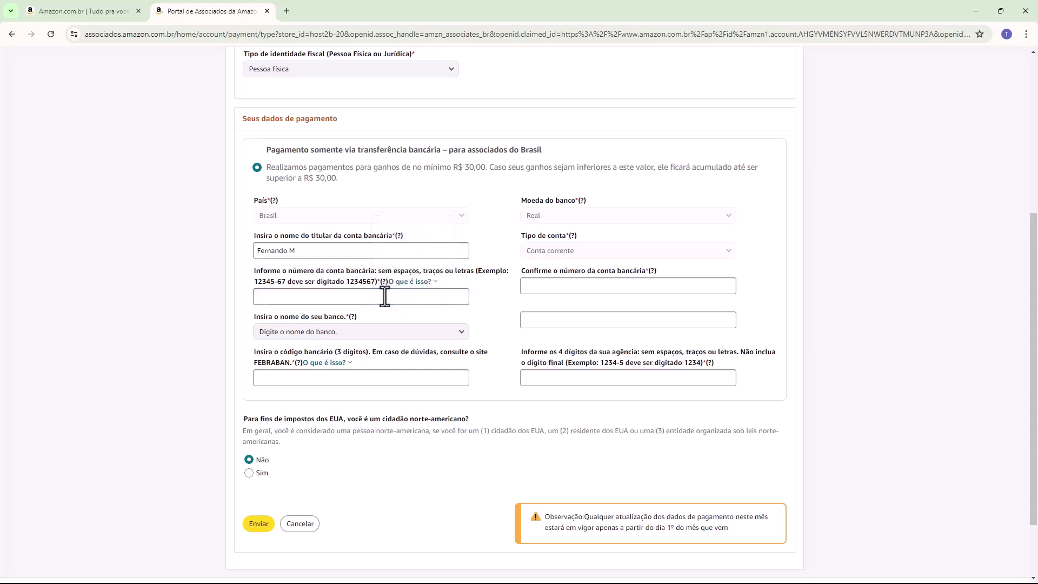
left_click(384, 296)
left_click_drag(521, 273, 567, 285)
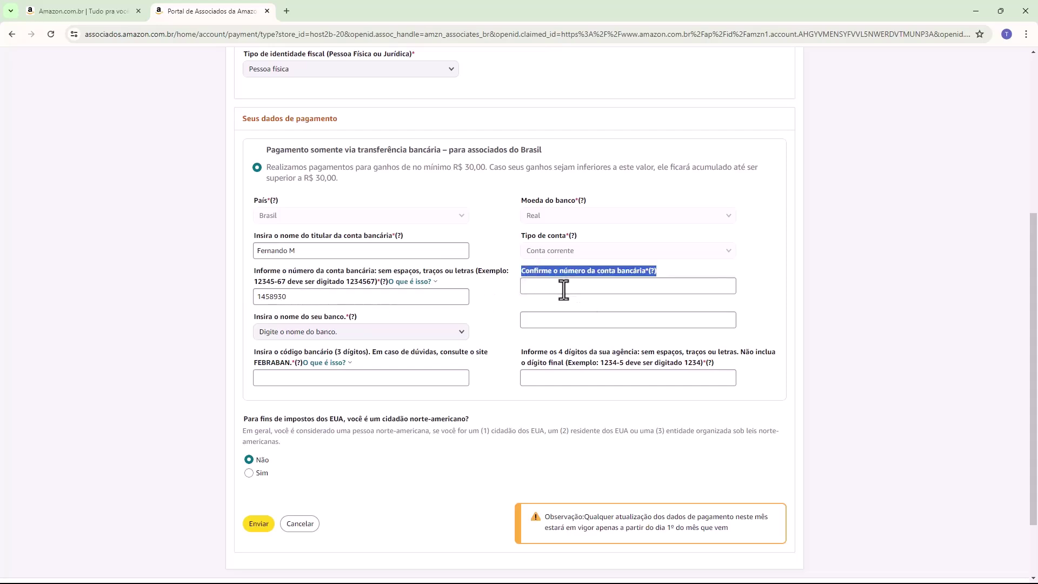
left_click(563, 287)
key("ctrl+v")
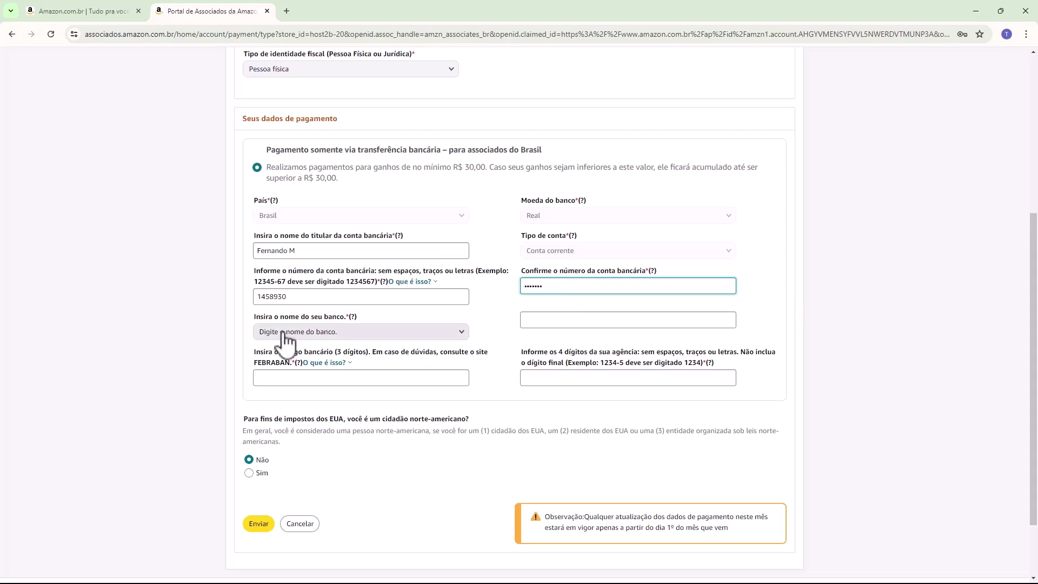
left_click_drag(254, 318, 306, 321)
left_click(303, 332)
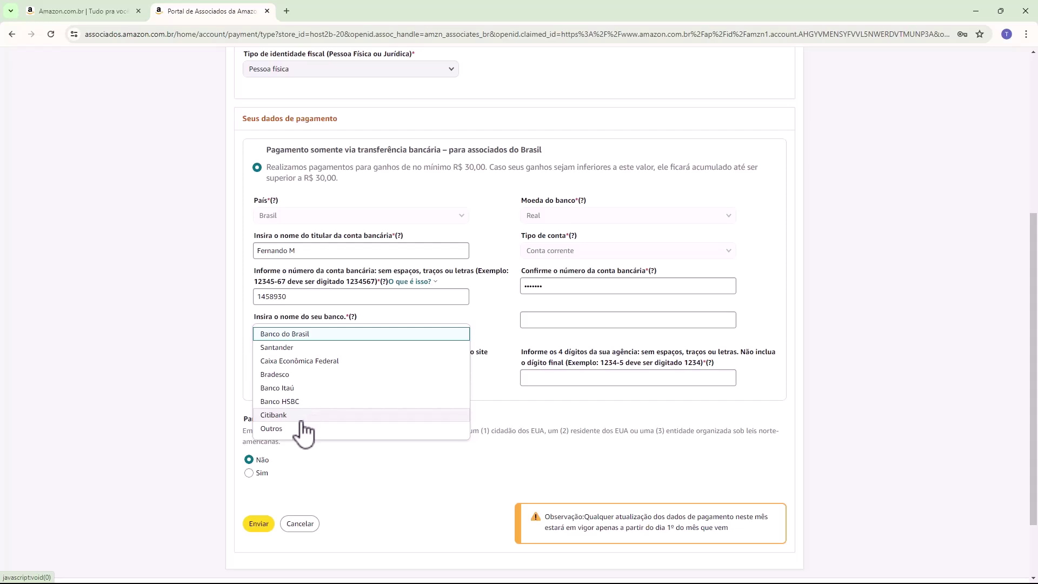
Choose Outros as the bank, then enter bank code 260 and agency 0001.
left_click(270, 428)
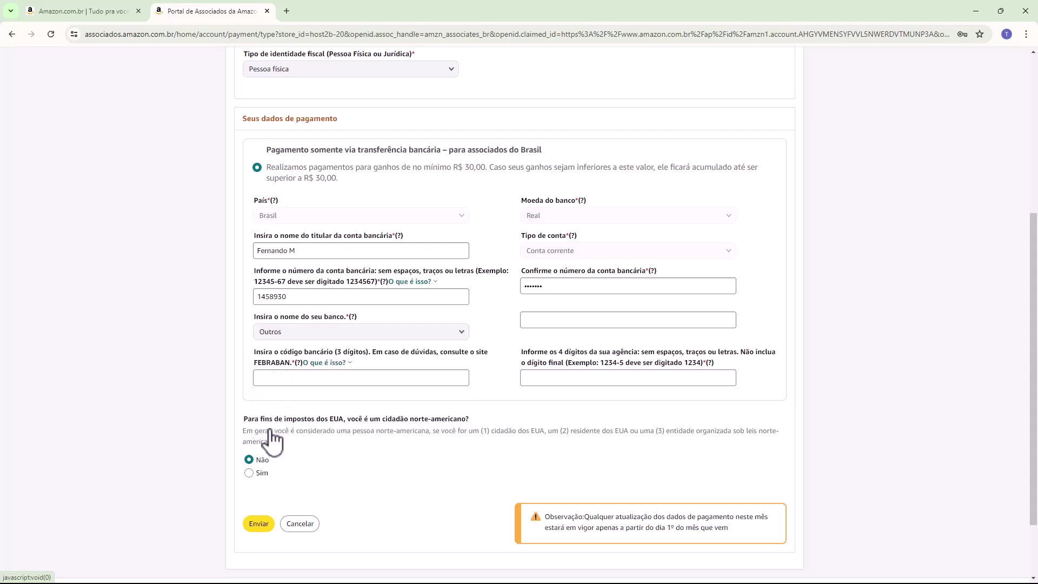
double_click(264, 352)
left_click_drag(276, 354, 436, 354)
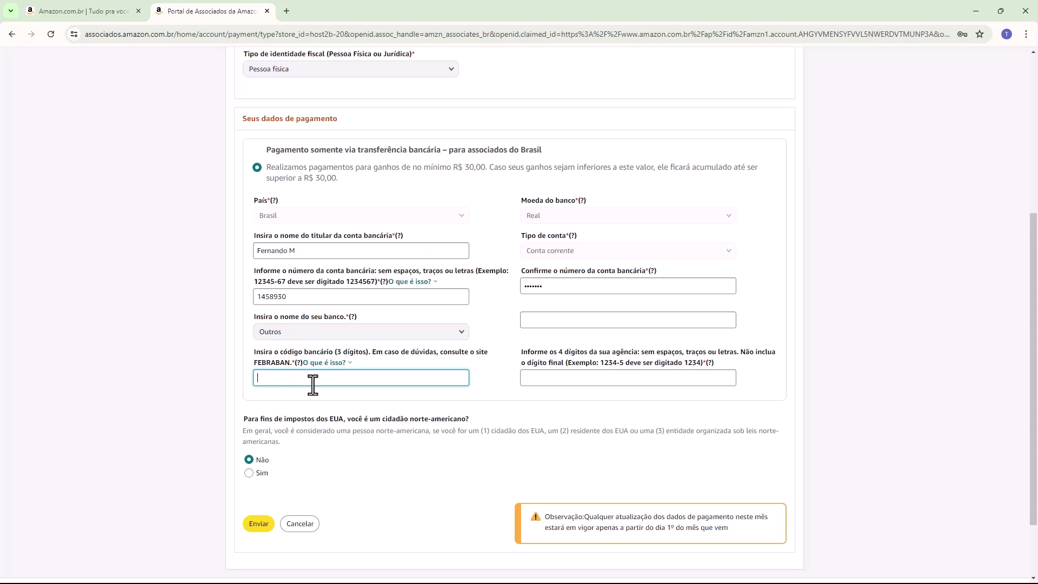
left_click(523, 359)
left_click_drag(524, 359, 557, 359)
left_click(597, 359)
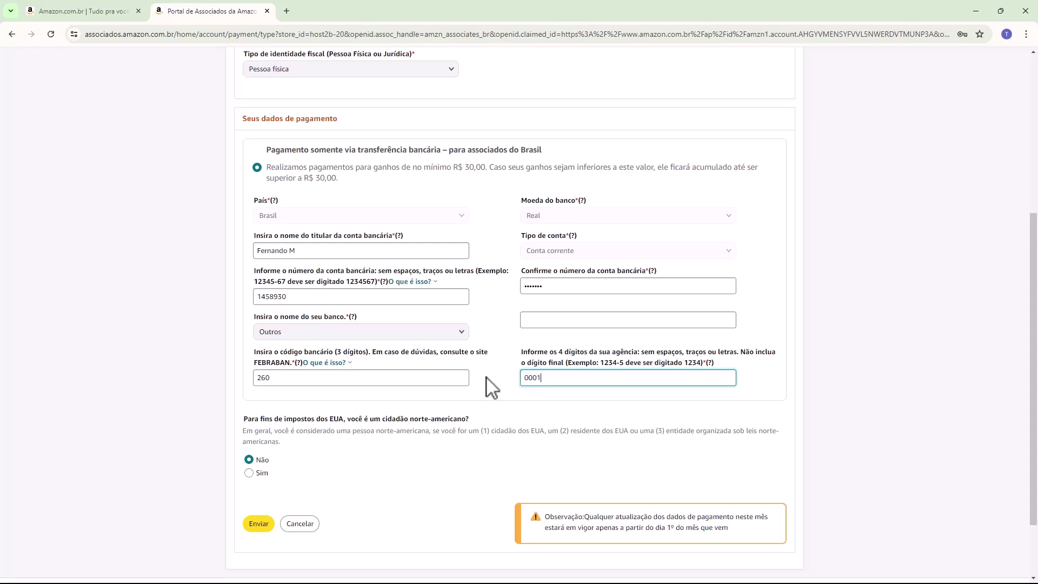
left_click(508, 360)
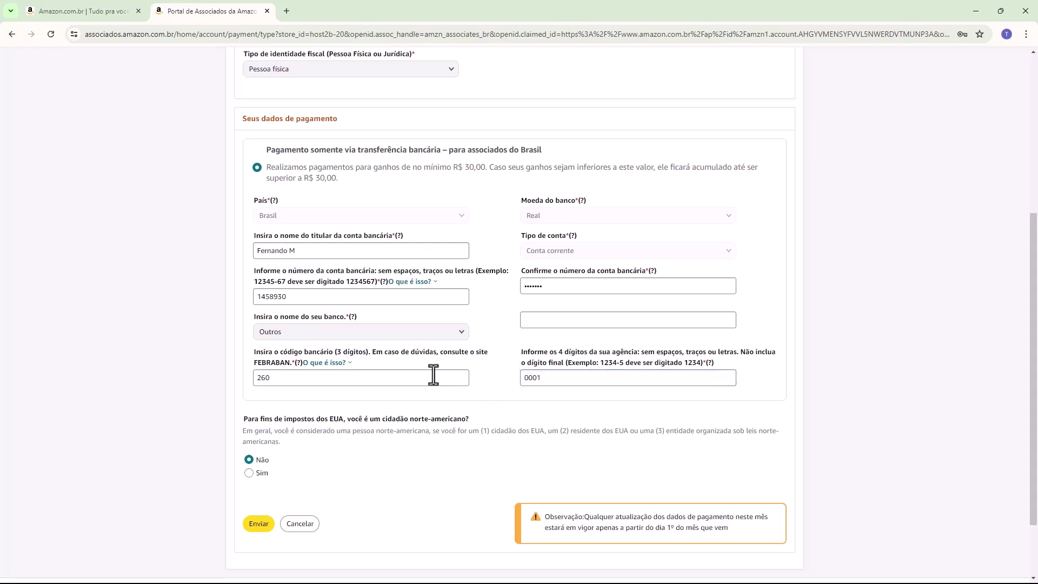
left_click_drag(244, 420, 379, 424)
left_click(385, 432)
Submit the payment details, check the success message, and return to the Associates home dashboard.
left_click(259, 525)
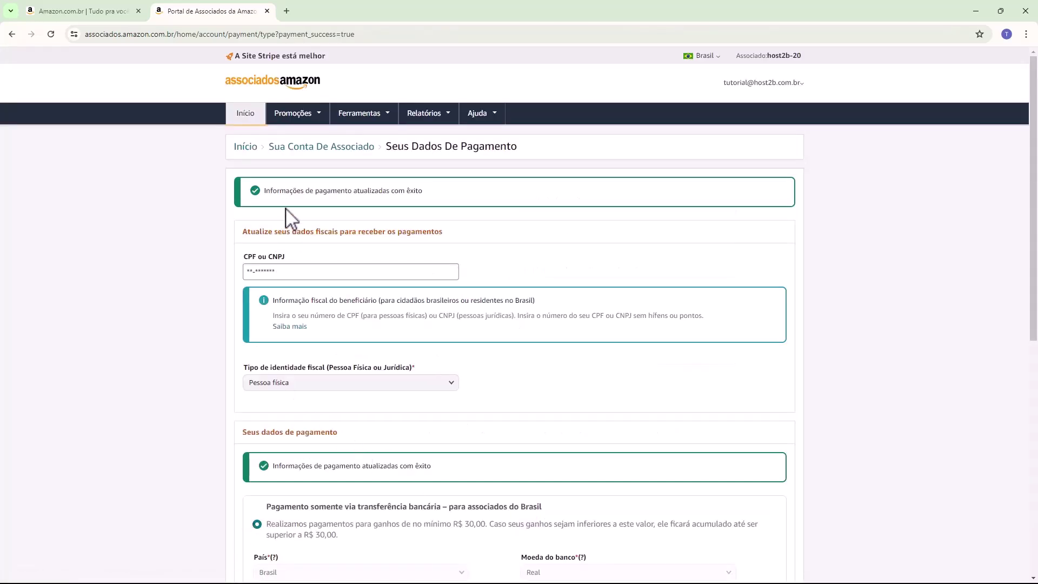
left_click_drag(269, 190, 363, 195)
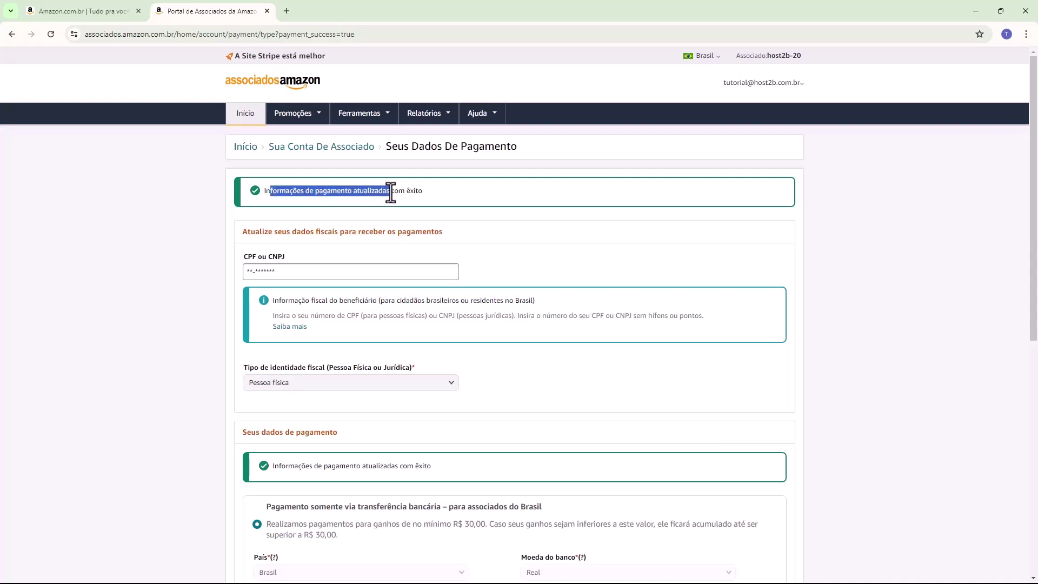
left_click(165, 249)
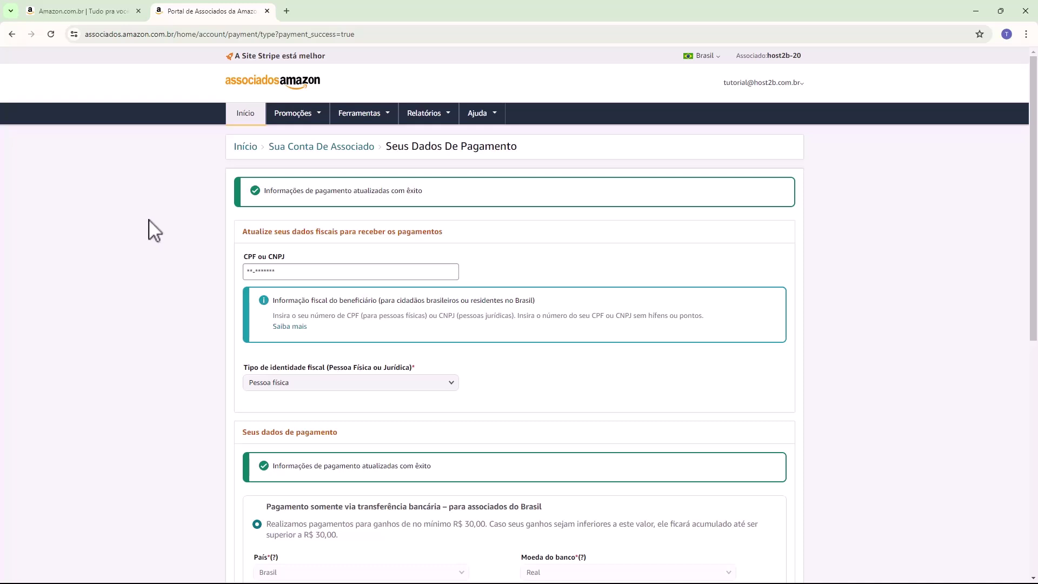
left_click(281, 88)
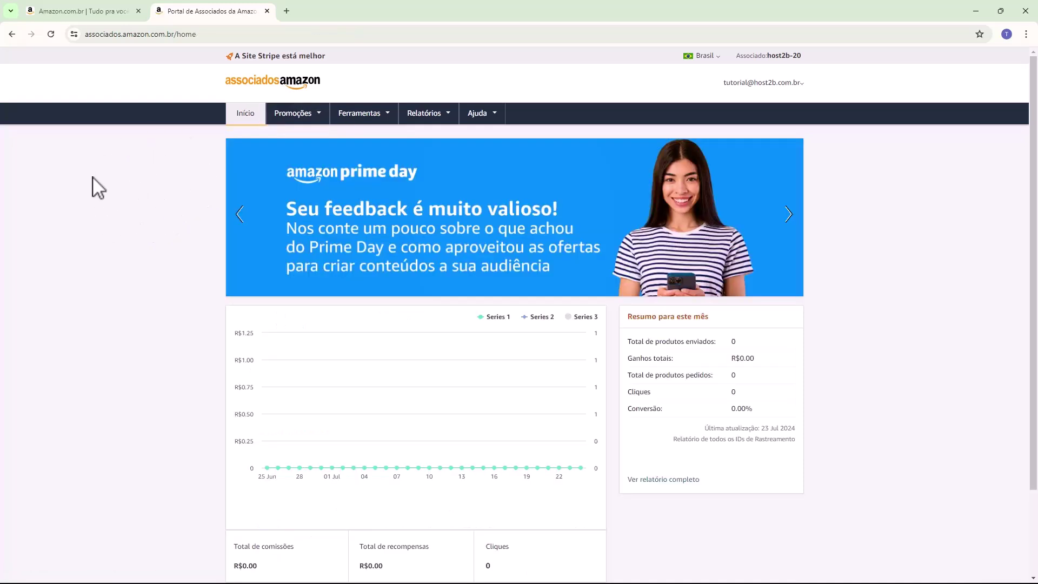